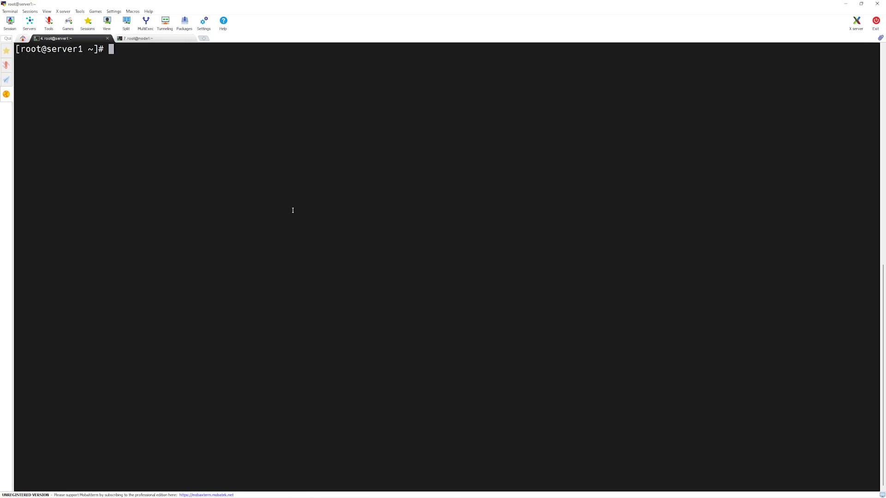
Run hastatus -sum to confirm both servers RUNNING, ClusterService online on server1 and offline on server2.
{"action": "type", "text": "hastatus -sum"}
{"action": "key", "text": "Return"}
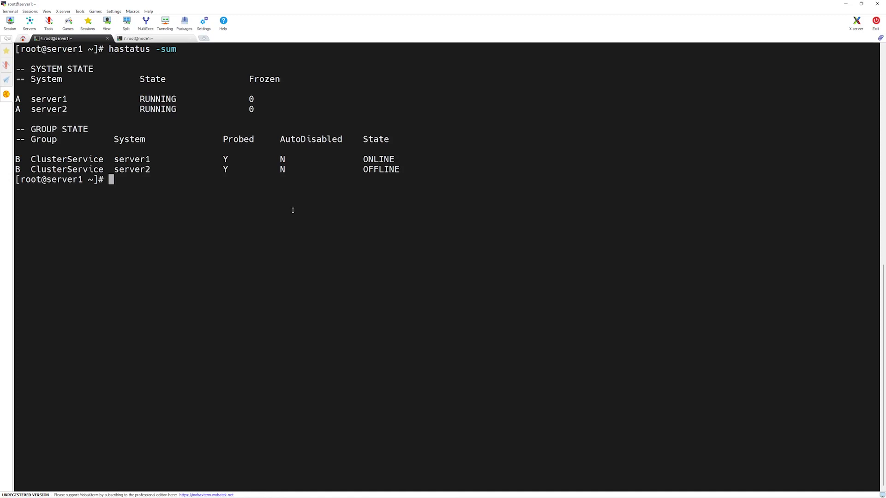
Clear the terminal screen with the clear command.
{"action": "key", "text": "Return"}
{"action": "type", "text": "clear"}
{"action": "key", "text": "Return"}
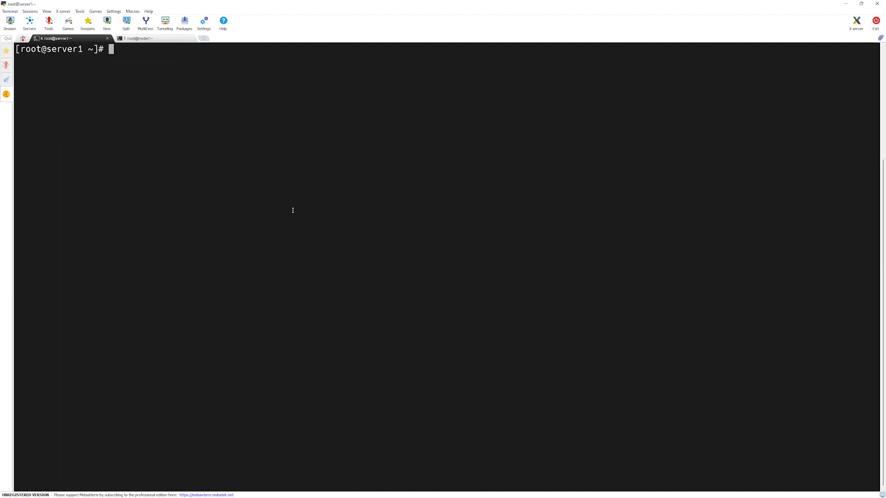
Make the cluster configuration writable with haconf -makerw.
{"action": "type", "text": "haconf -makerw"}
{"action": "key", "text": "Return"}
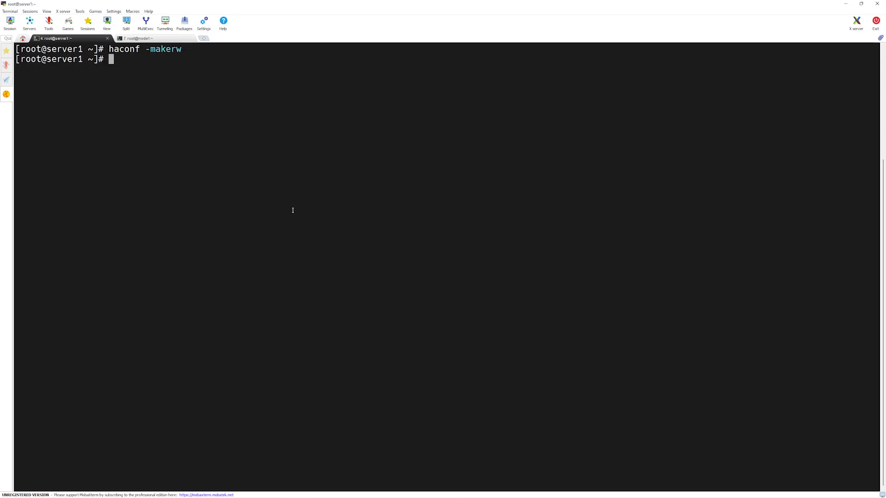
{"action": "key", "text": "Return"}
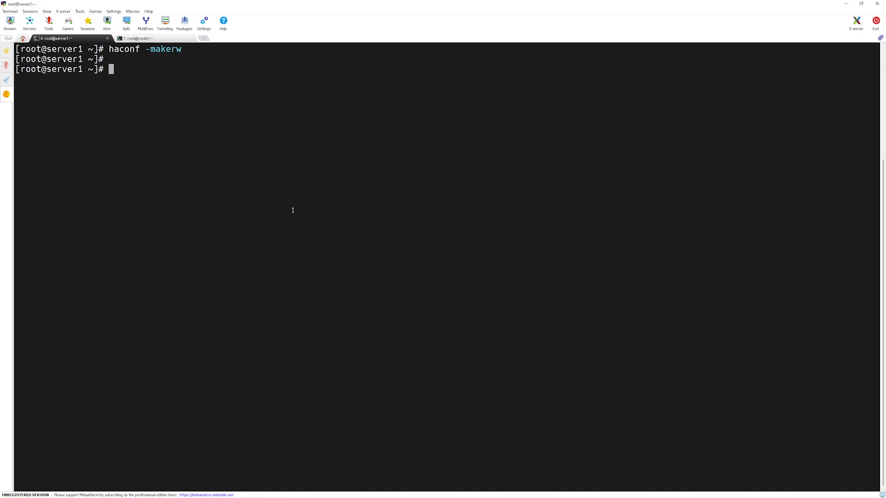
Run hagrp -add HAShare so VCS reports the group added.
{"action": "type", "text": "hagrp -add HAShare"}
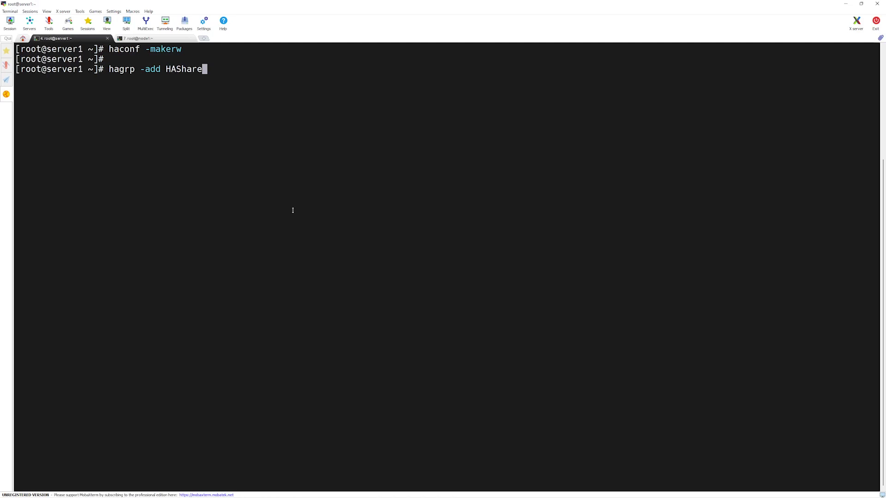
{"action": "key", "text": "Return"}
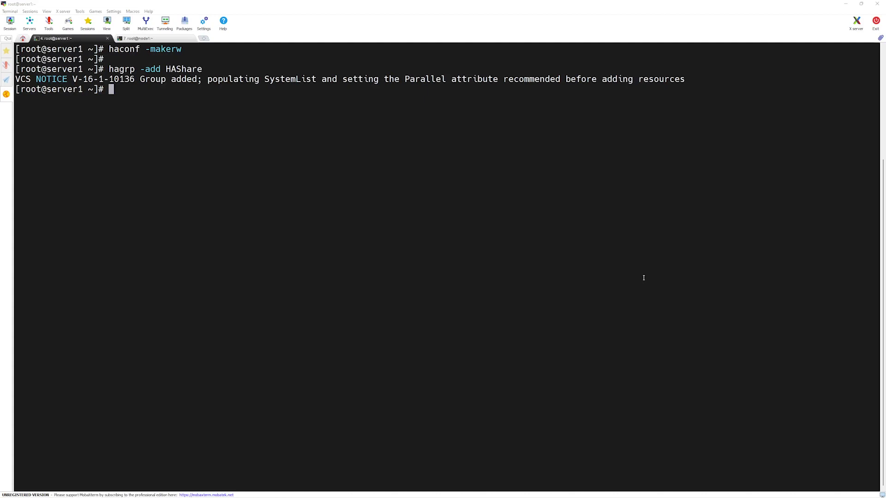
{"action": "key", "text": "Return"}
{"action": "key", "text": "Return"}
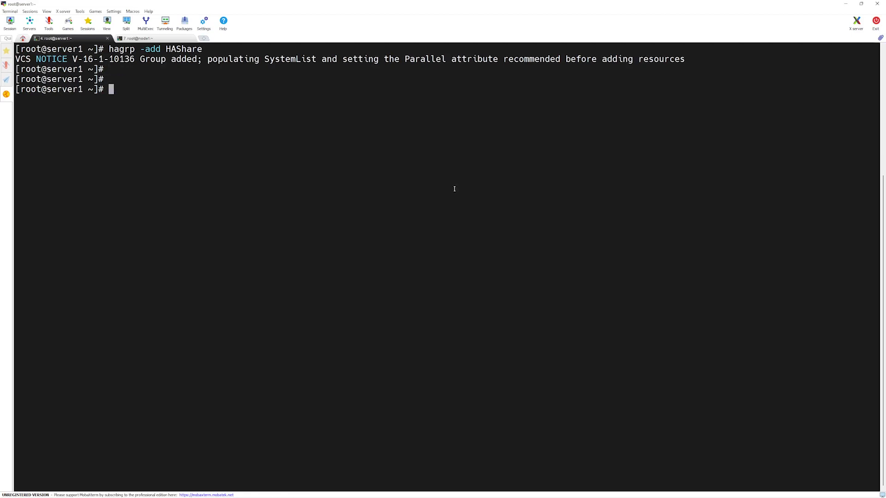
Give HAShare a SystemList of server1 priority 0 and server2 priority 1.
{"action": "type", "text": "hagrp -modify HAShare "}
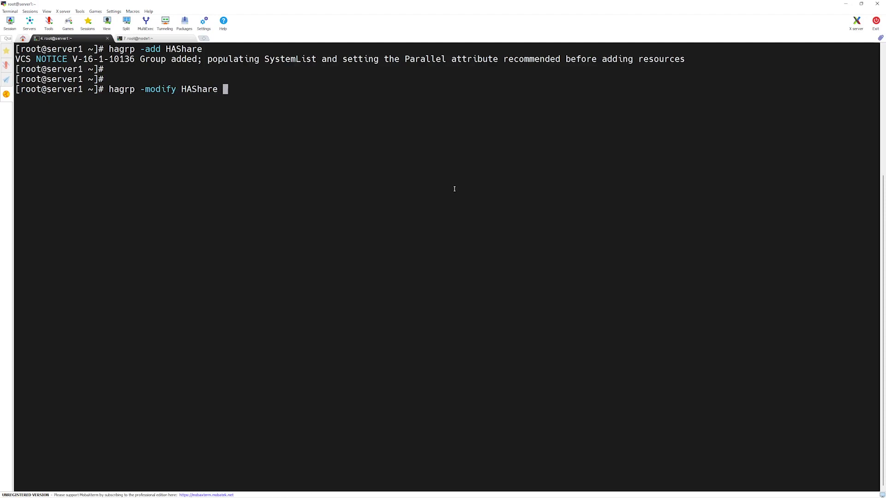
{"action": "type", "text": "SystemList server"}
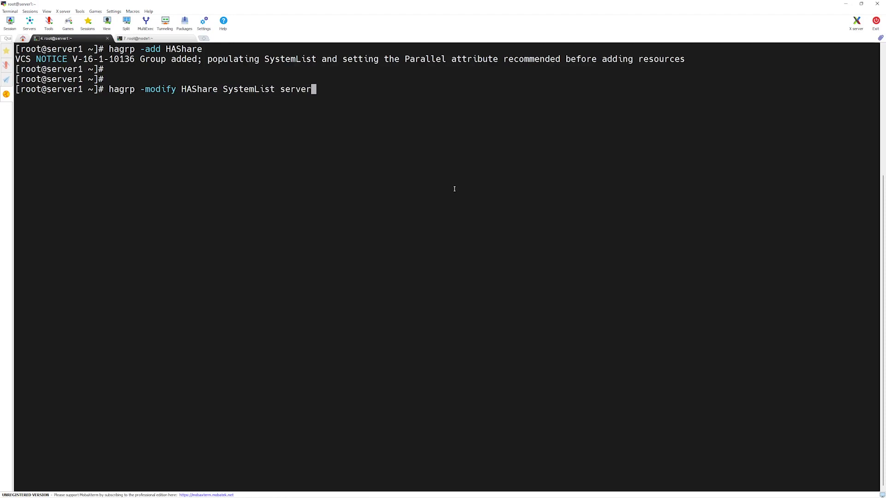
{"action": "type", "text": "1 0 server2 1"}
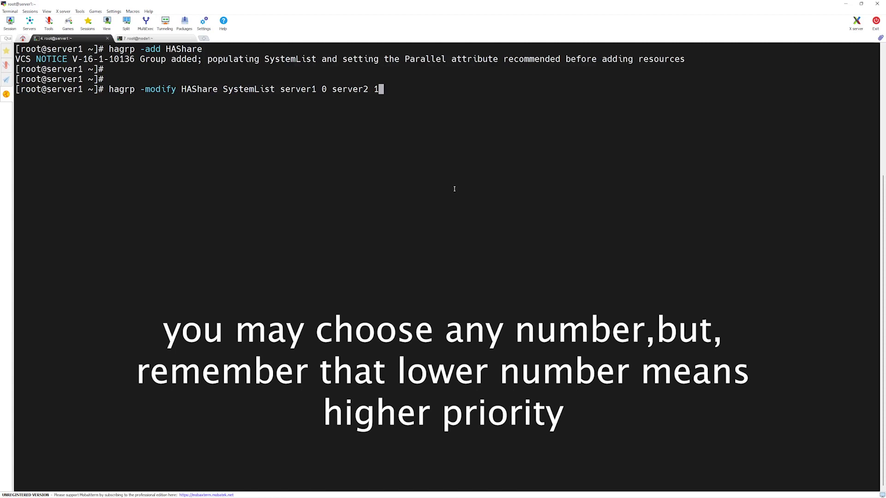
{"action": "key", "text": "Return"}
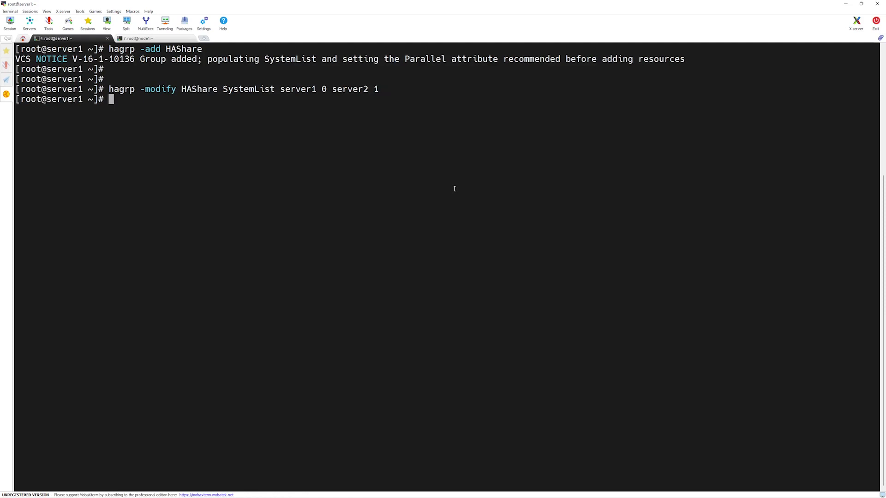
{"action": "type", "text": "hagrp -mo"}
Set HAShare's AutoStartList to server1 then server2 with hagrp -modify.
{"action": "type", "text": "dify HASh"}
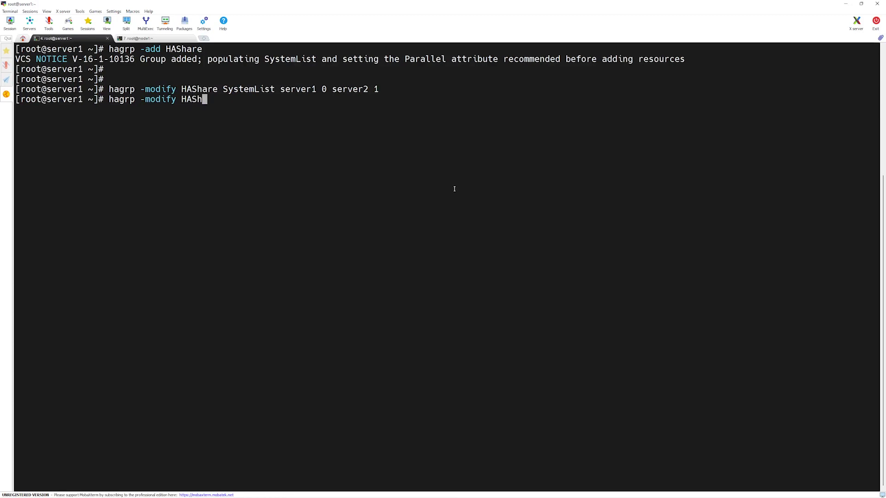
{"action": "type", "text": "are AutoStartLi"}
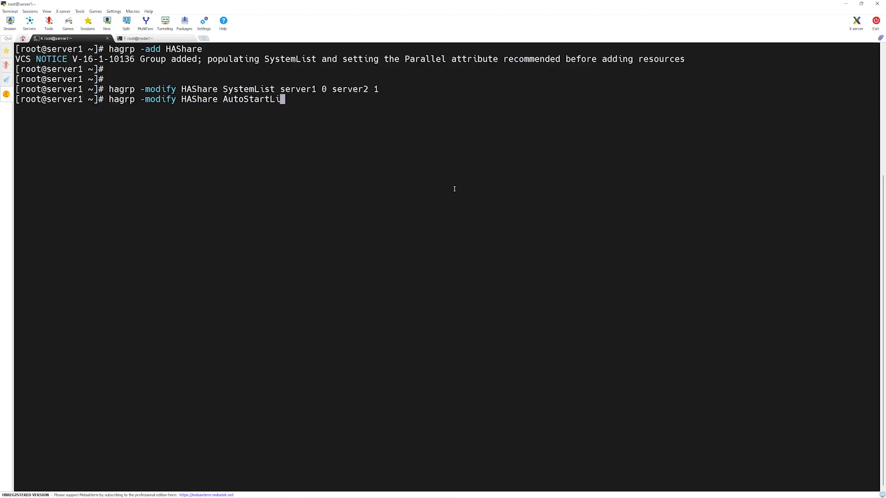
{"action": "type", "text": "st server1"}
{"action": "type", "text": "server2"}
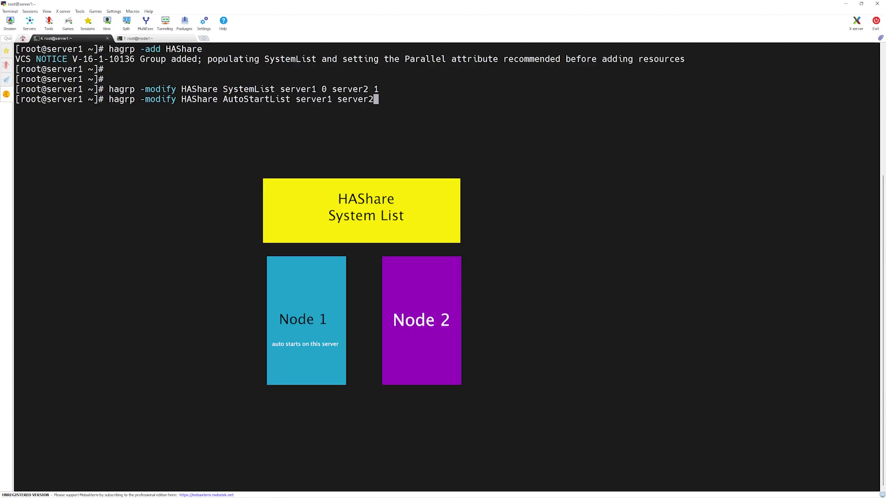
{"action": "key", "text": "Return"}
{"action": "key", "text": "Return"}
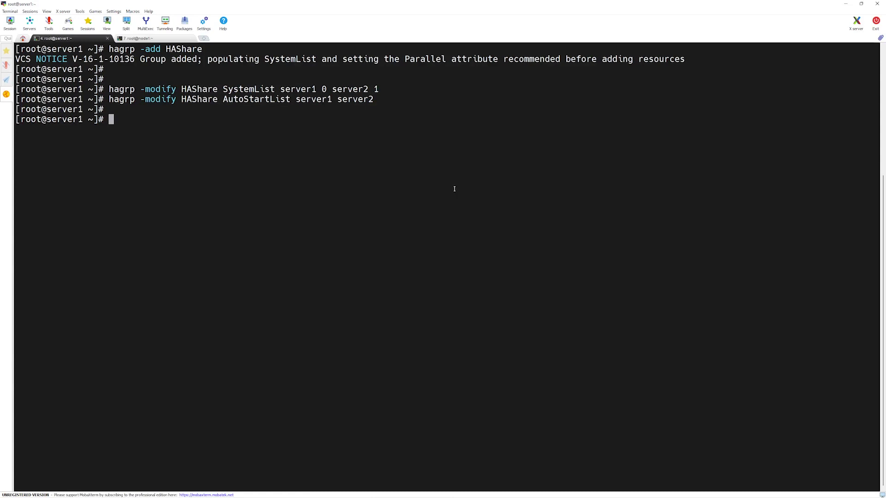
Run hagrp -list and highlight the HAShare entries for server1 and server2.
{"action": "type", "text": "hagrp -list"}
{"action": "key", "text": "Return"}
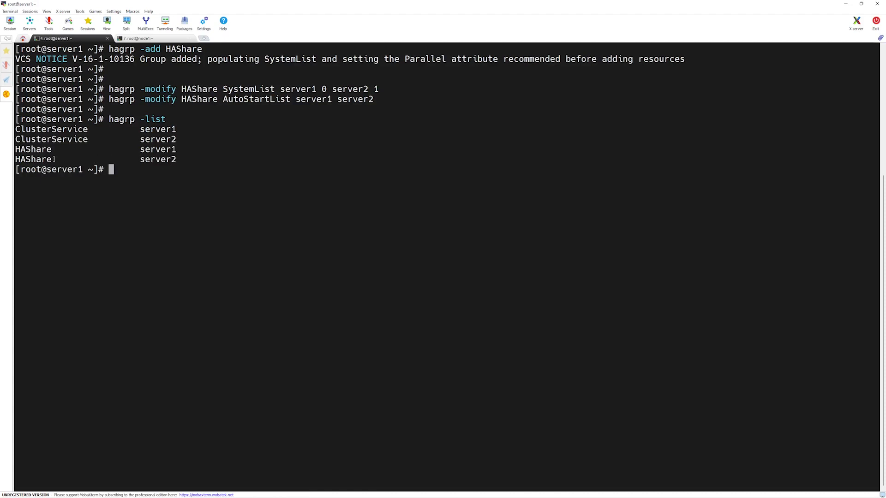
{"action": "left_click_drag", "start_coordinate": [15, 149], "coordinate": [45, 153]}
{"action": "left_click_drag", "start_coordinate": [140, 149], "coordinate": [169, 159]}
{"action": "left_click", "coordinate": [168, 176]}
{"action": "key", "text": "Return"}
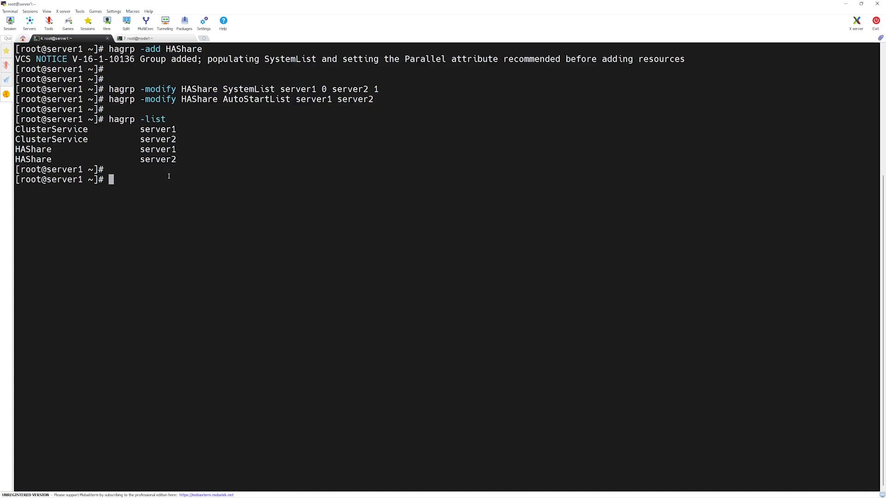
Show every HAShare attribute with hagrp -display HAShare.
{"action": "type", "text": "hagrp -du"}
{"action": "key", "text": "BackSpace"}
{"action": "type", "text": "isplay HAShare"}
{"action": "key", "text": "Return"}
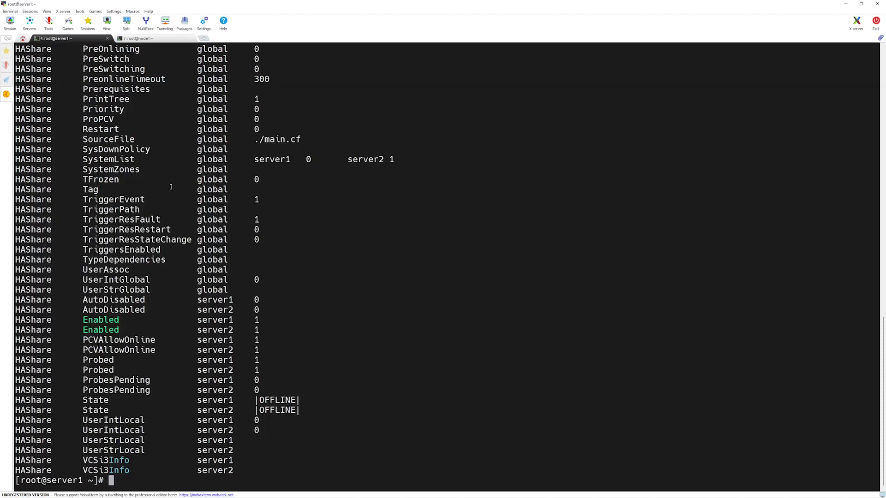
Highlight the AutoStartList, ./main.cf SourceFile and SystemList values in the output.
{"action": "scroll", "coordinate": [179, 203], "scroll_direction": "up", "scroll_amount": 5}
{"action": "scroll", "coordinate": [180, 203], "scroll_direction": "up", "scroll_amount": 11}
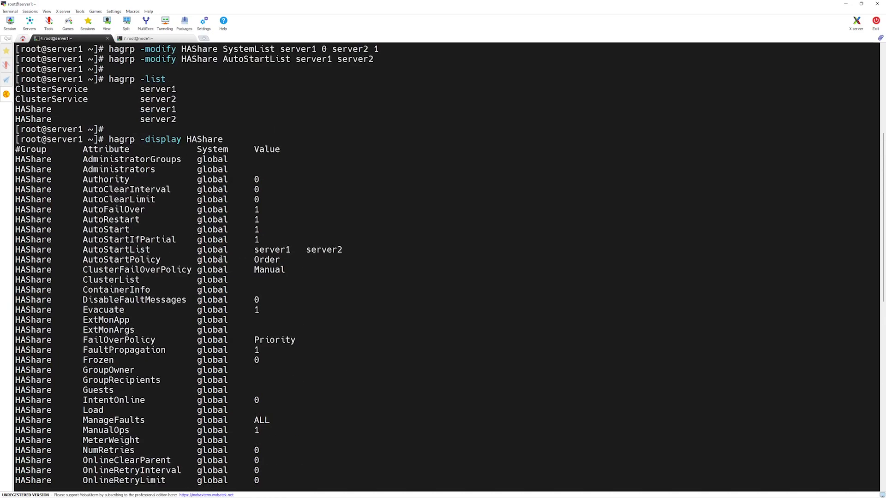
{"action": "left_click_drag", "start_coordinate": [86, 252], "coordinate": [124, 250]}
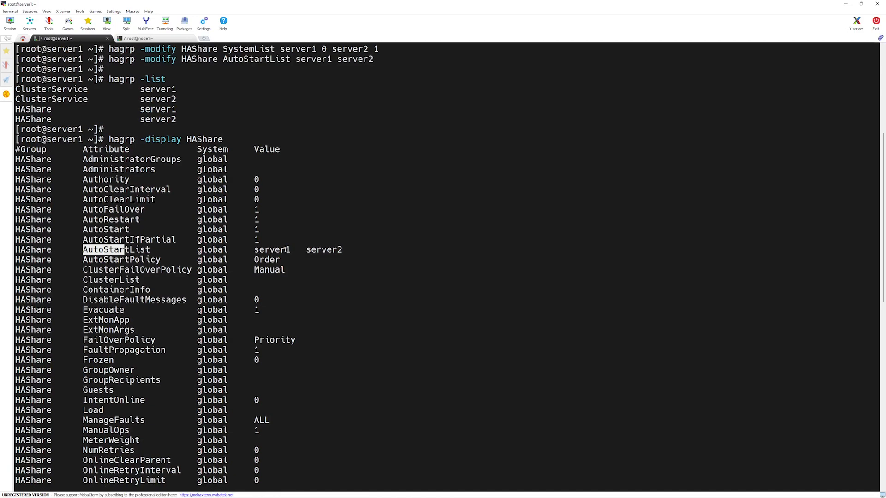
{"action": "scroll", "coordinate": [283, 253], "scroll_direction": "down", "scroll_amount": 10}
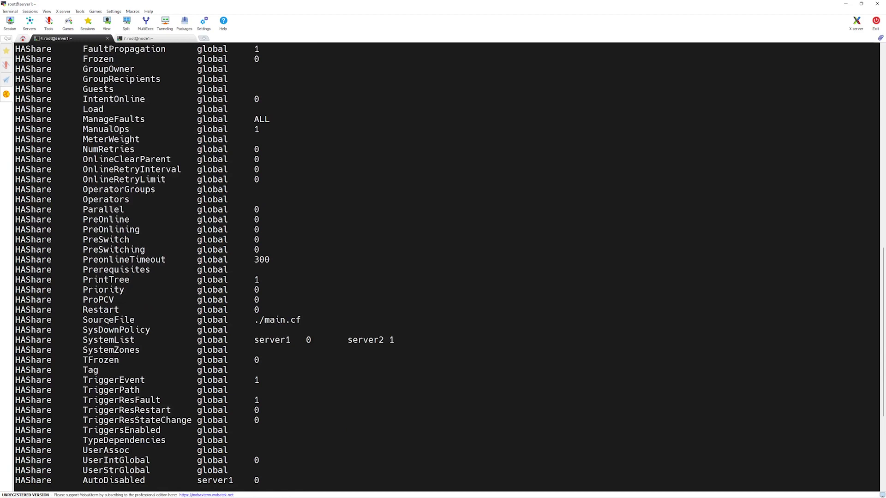
{"action": "left_click_drag", "start_coordinate": [257, 320], "coordinate": [301, 321]}
{"action": "scroll", "coordinate": [257, 341], "scroll_direction": "down", "scroll_amount": 1}
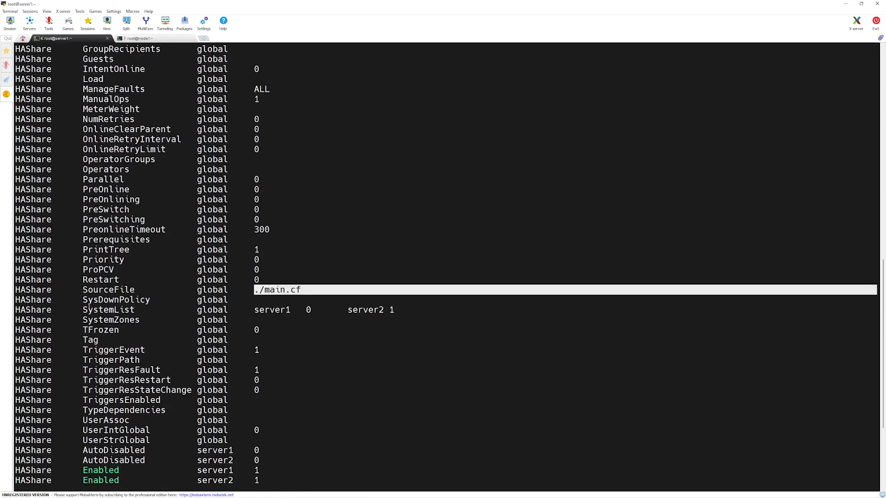
{"action": "double_click", "coordinate": [90, 307]}
{"action": "left_click_drag", "start_coordinate": [90, 308], "coordinate": [233, 316]}
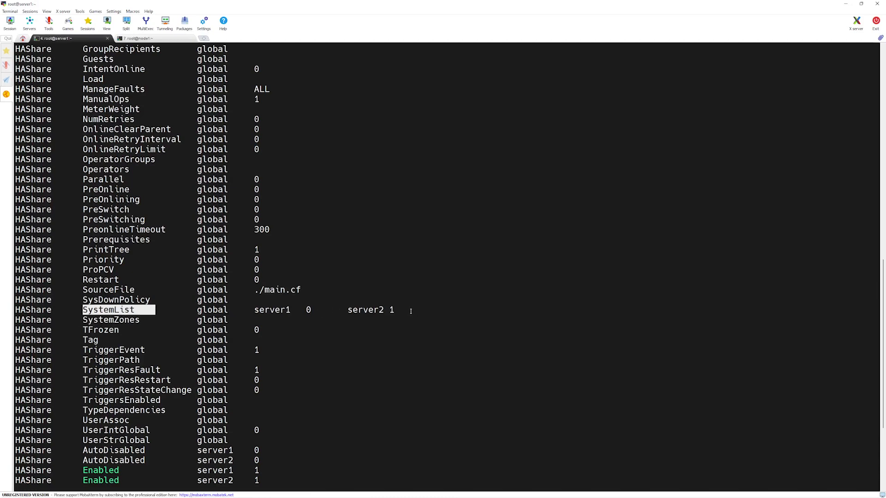
{"action": "scroll", "coordinate": [461, 337], "scroll_direction": "down", "scroll_amount": 6}
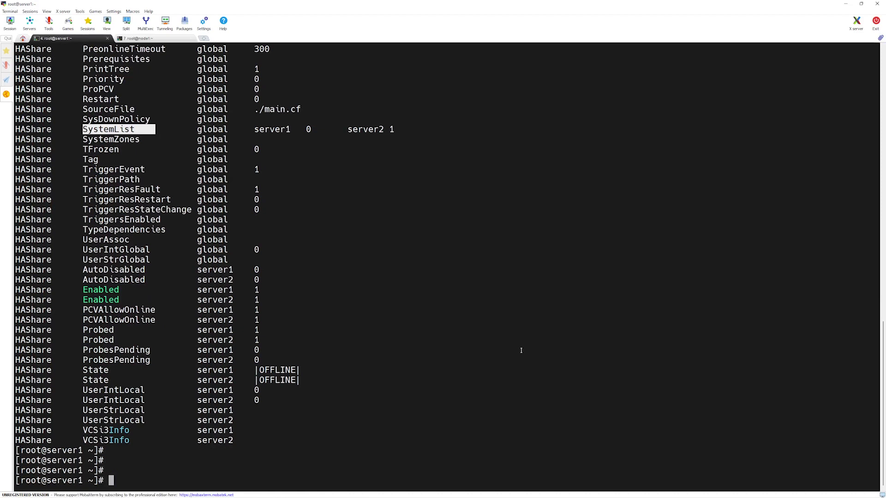
Rerun hastatus -sum and highlight HAShare OFFLINE on server1 and server2.
{"action": "type", "text": "hastatus -sum"}
{"action": "key", "text": "Return"}
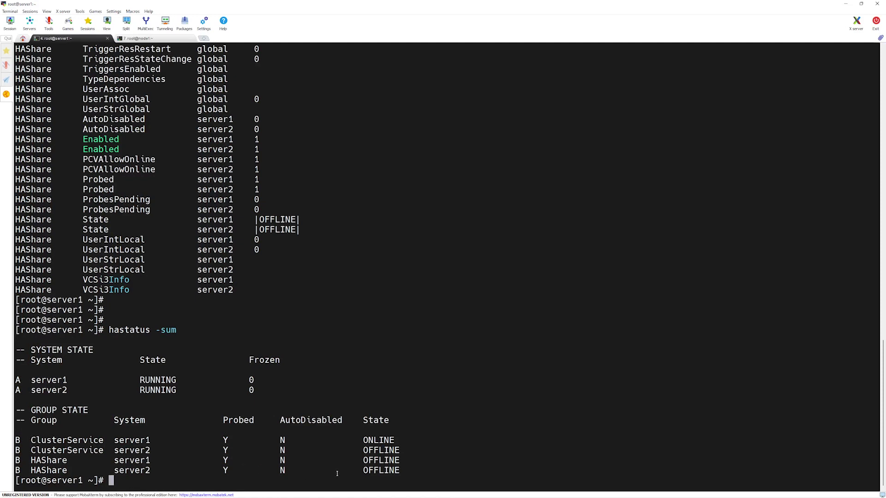
{"action": "left_click_drag", "start_coordinate": [363, 461], "coordinate": [400, 461]}
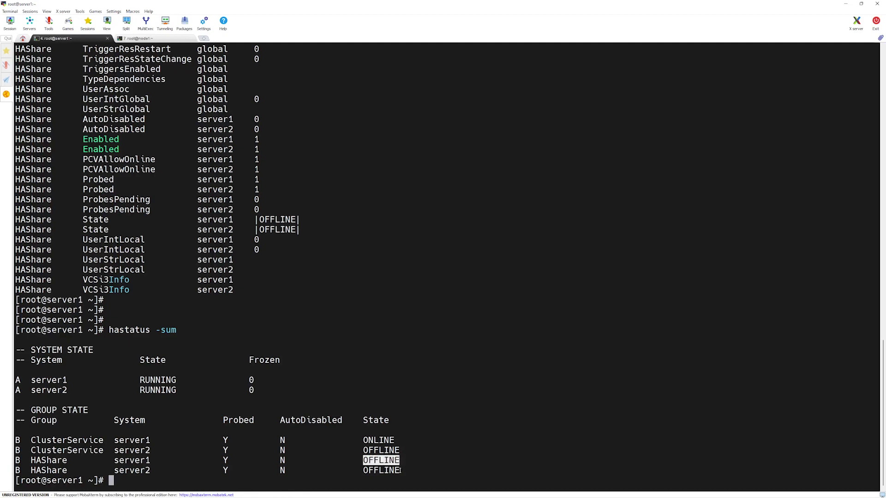